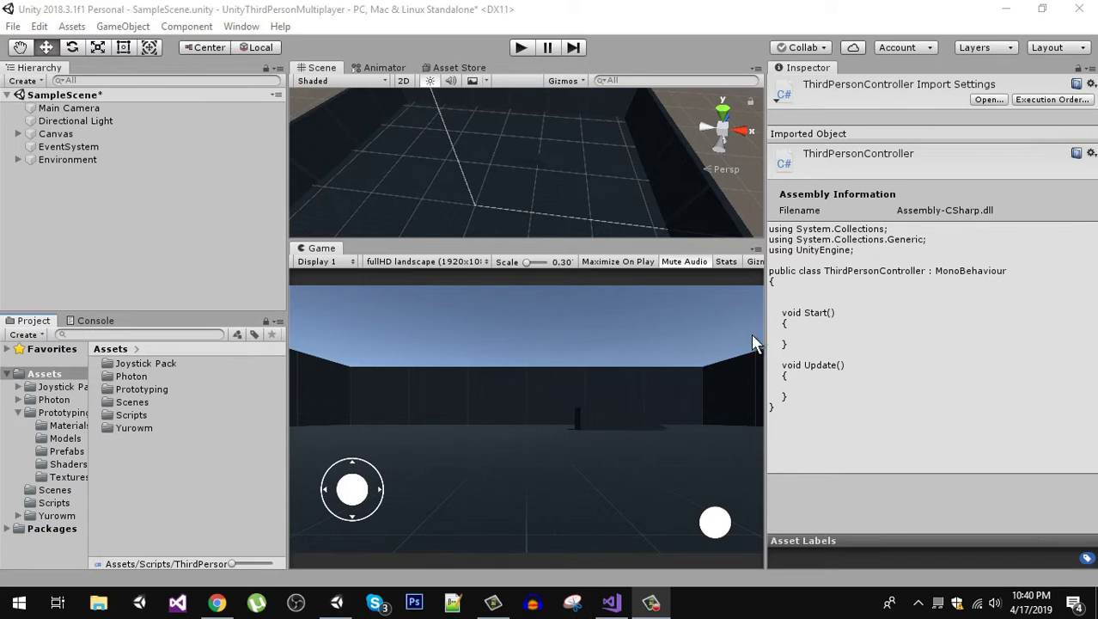
- Drag the Sci-Fi_Soldier prefab from Assets/Yurowm/Characters/Sci-fi Soldier into the Hierarchy
{"action": "double_click", "coordinate": [131, 430]}
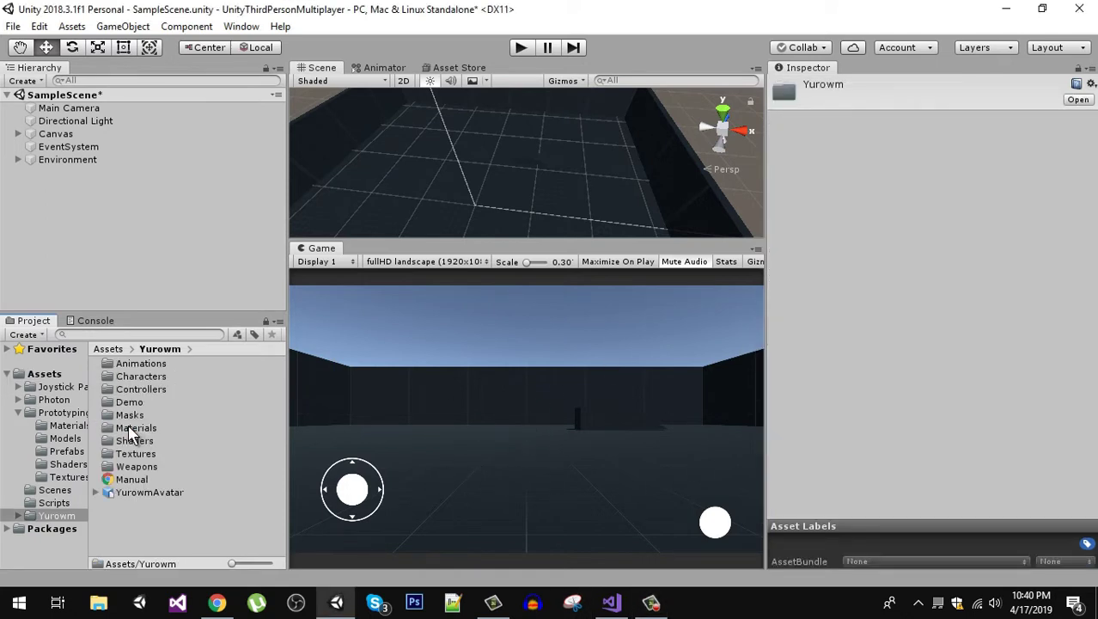
{"action": "double_click", "coordinate": [158, 378]}
{"action": "left_click", "coordinate": [164, 365]}
{"action": "double_click", "coordinate": [160, 365]}
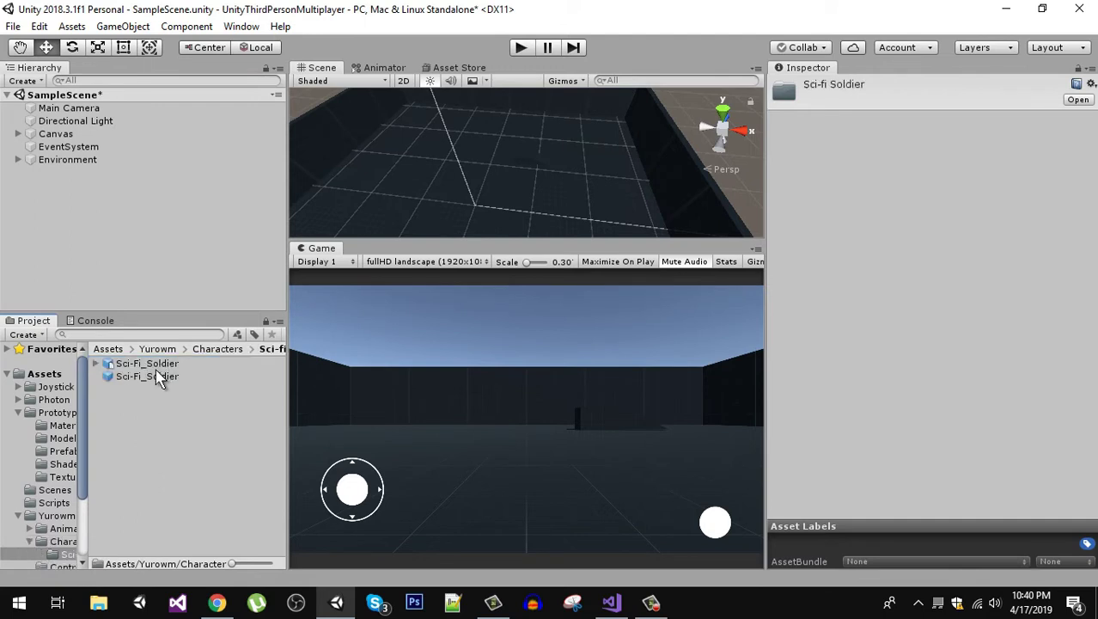
{"action": "left_click", "coordinate": [150, 379]}
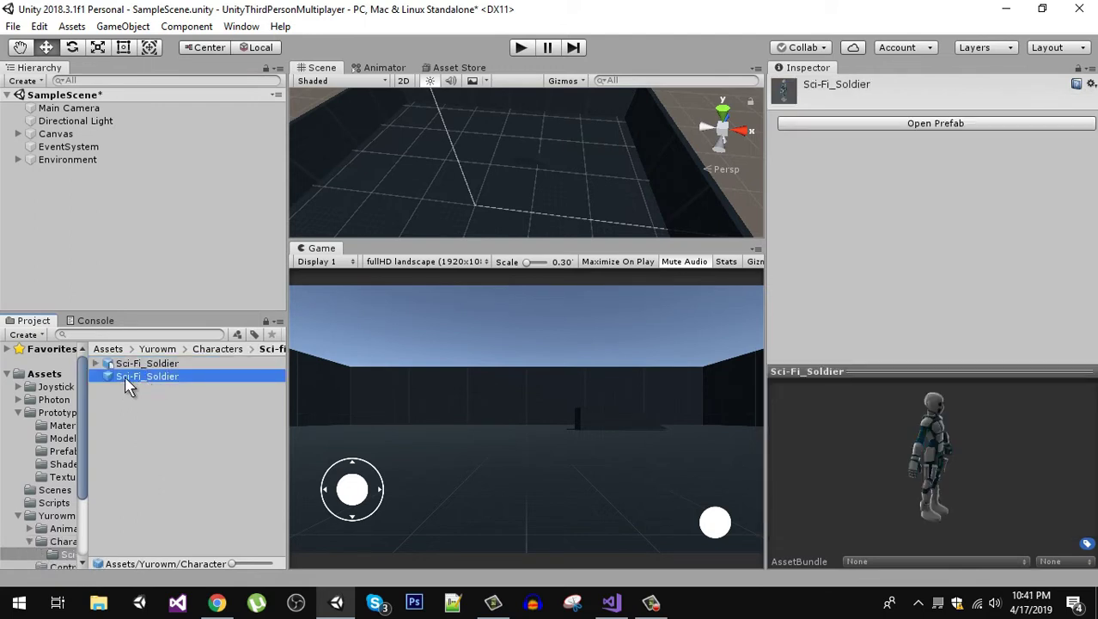
{"action": "left_click_drag", "start_coordinate": [909, 446], "coordinate": [915, 424]}
{"action": "left_click_drag", "start_coordinate": [170, 379], "coordinate": [103, 223]}
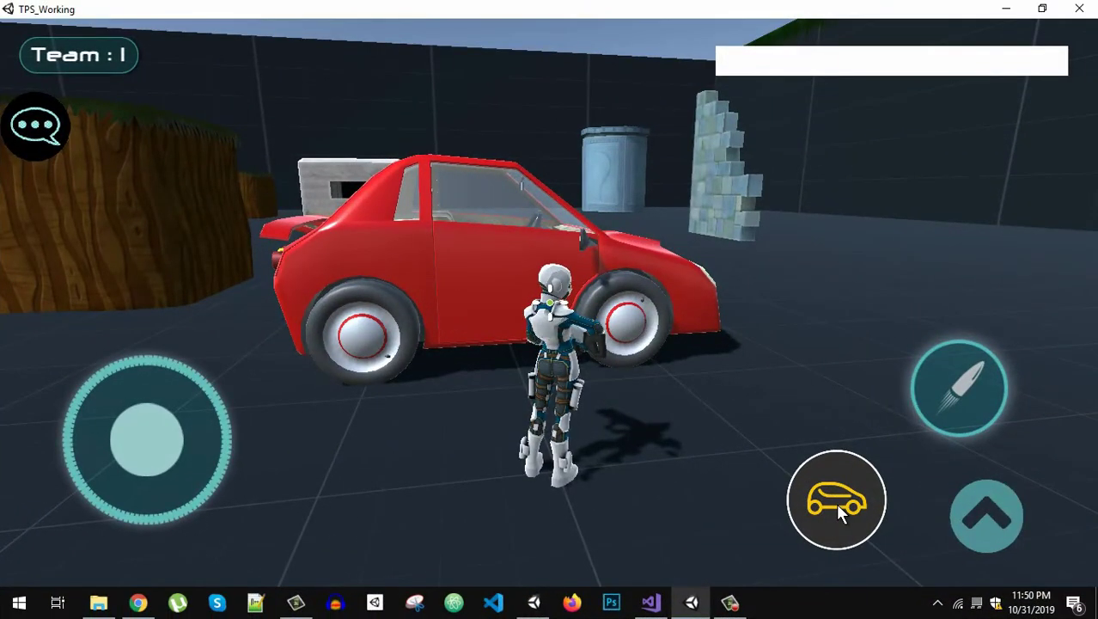
- Get into the red car, steer left and reverse away from the bin
{"action": "left_click", "coordinate": [835, 503]}
{"action": "left_click_drag", "start_coordinate": [114, 429], "coordinate": [172, 459]}
{"action": "left_click", "coordinate": [1008, 526]}
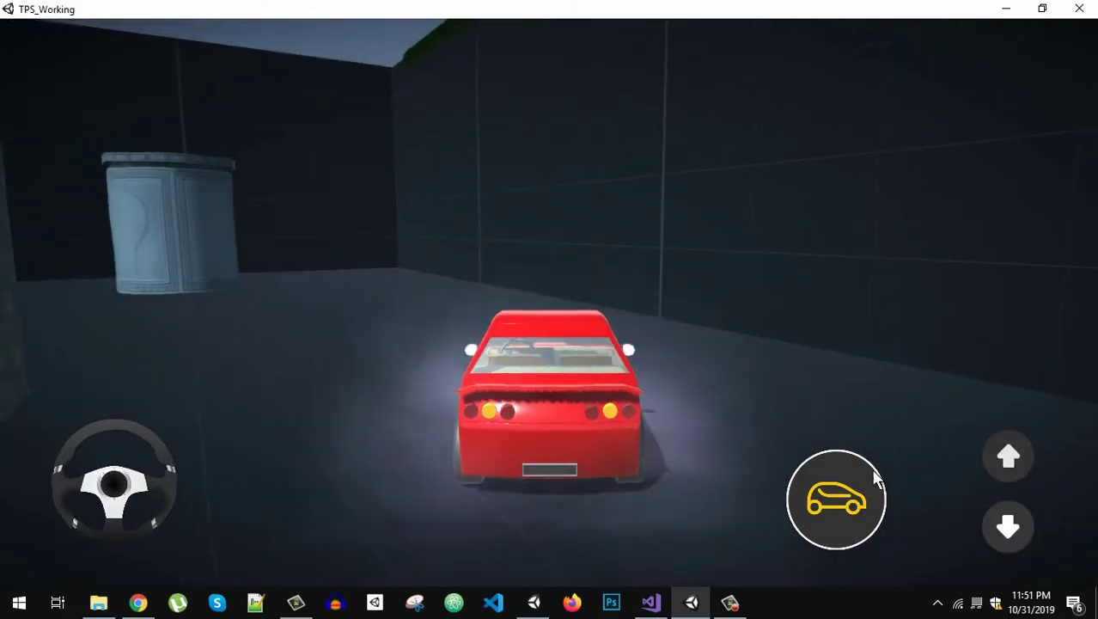
- Join all three player windows to the lobby and start the match with Ready!
{"action": "left_click", "coordinate": [311, 397]}
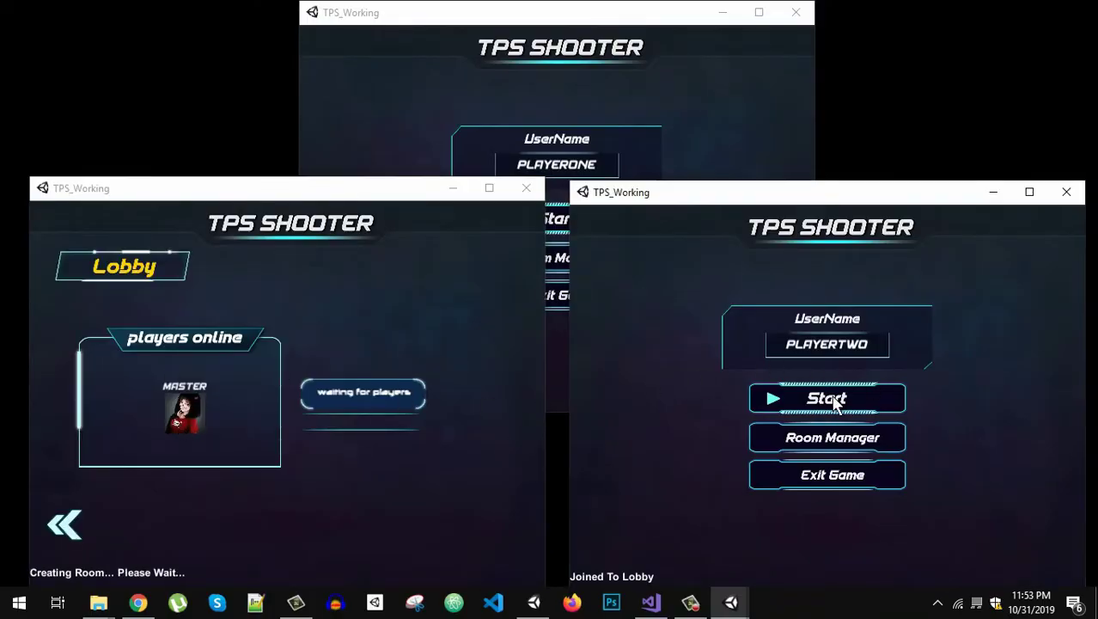
{"action": "left_click", "coordinate": [778, 396]}
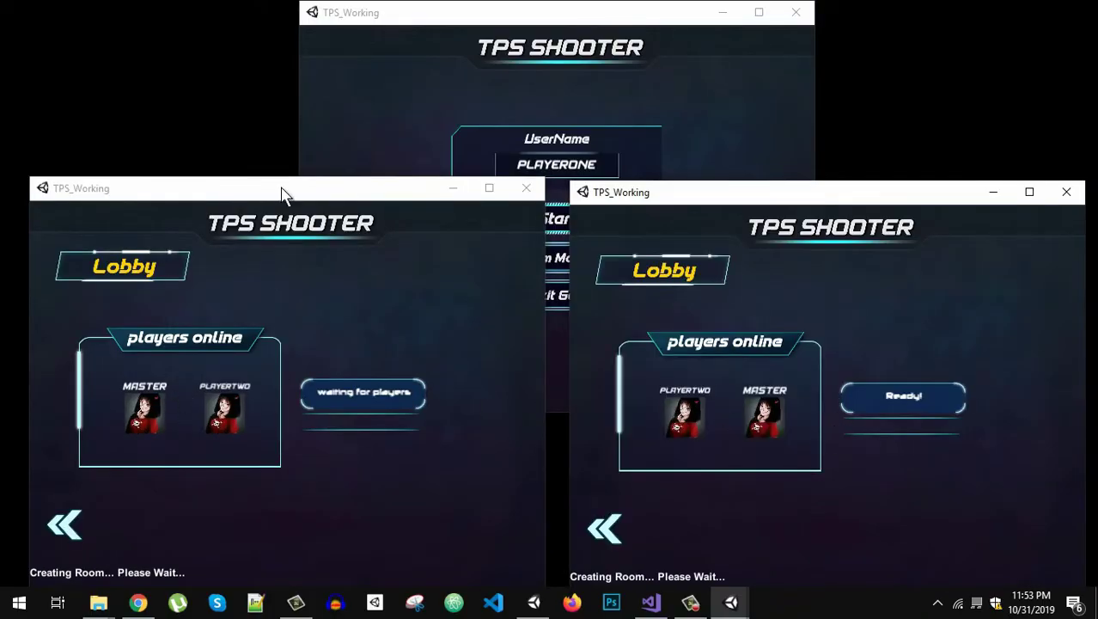
{"action": "left_click_drag", "start_coordinate": [270, 189], "coordinate": [262, 177]}
{"action": "left_click", "coordinate": [611, 117]}
{"action": "left_click", "coordinate": [575, 219]}
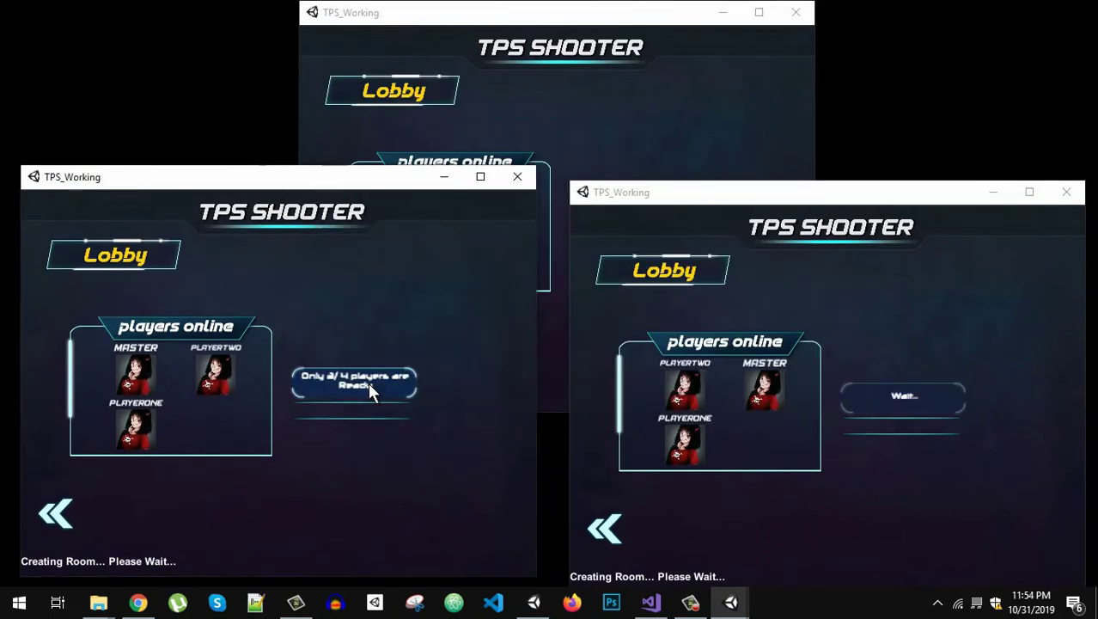
{"action": "left_click", "coordinate": [368, 381]}
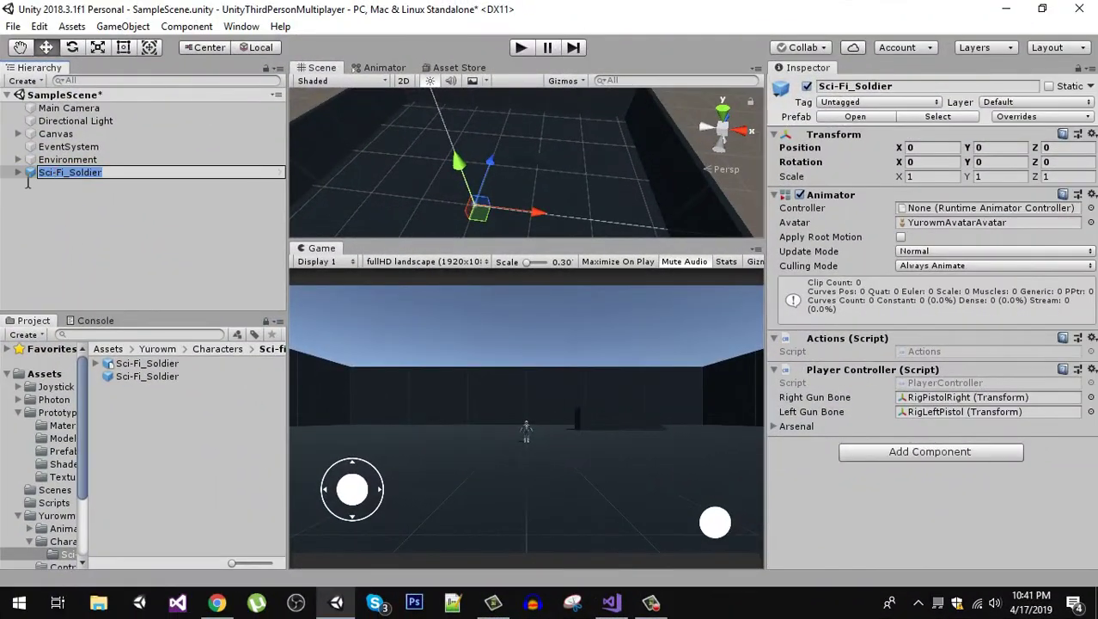
- Select and frame Sci-Fi_Soldier, then enlarge the Scene view over the Game preview
{"action": "left_click", "coordinate": [69, 190]}
{"action": "left_click", "coordinate": [69, 175]}
{"action": "double_click", "coordinate": [69, 173]}
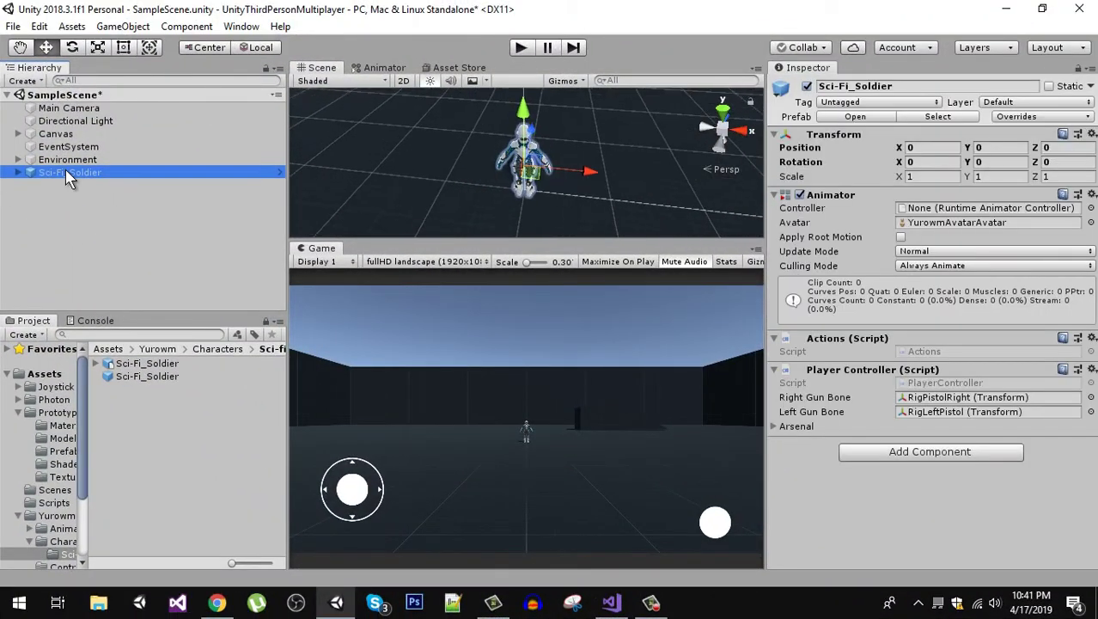
{"action": "left_click_drag", "start_coordinate": [645, 169], "coordinate": [619, 155], "text": "alt"}
{"action": "scroll", "coordinate": [535, 165], "scroll_direction": "up", "scroll_amount": 5}
{"action": "middle_click_drag", "start_coordinate": [513, 189], "coordinate": [597, 204]}
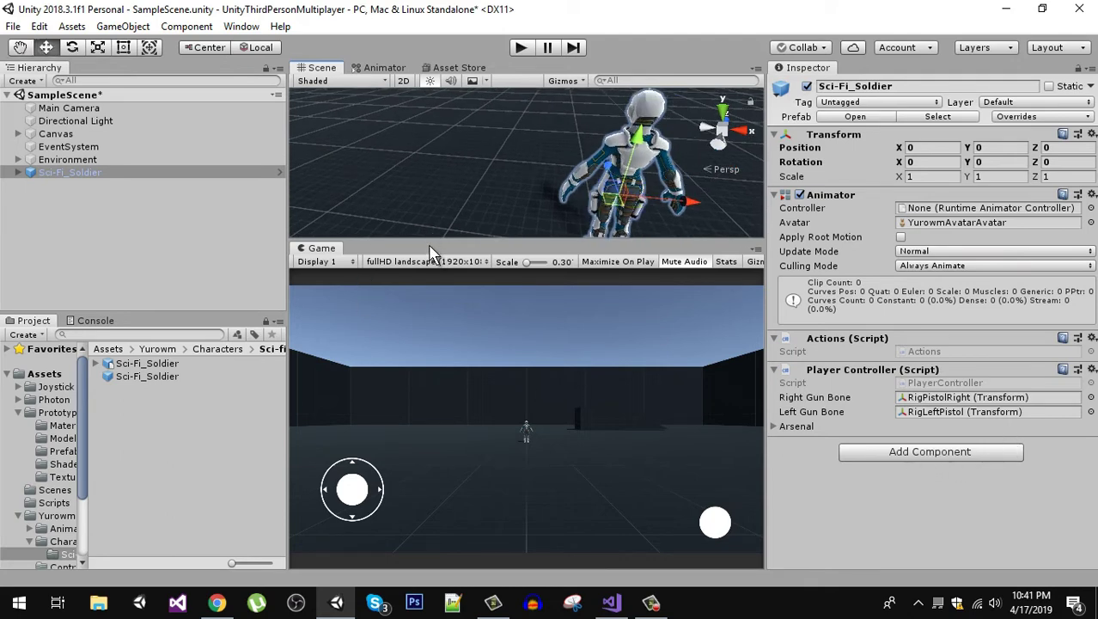
{"action": "left_click_drag", "start_coordinate": [431, 242], "coordinate": [433, 569]}
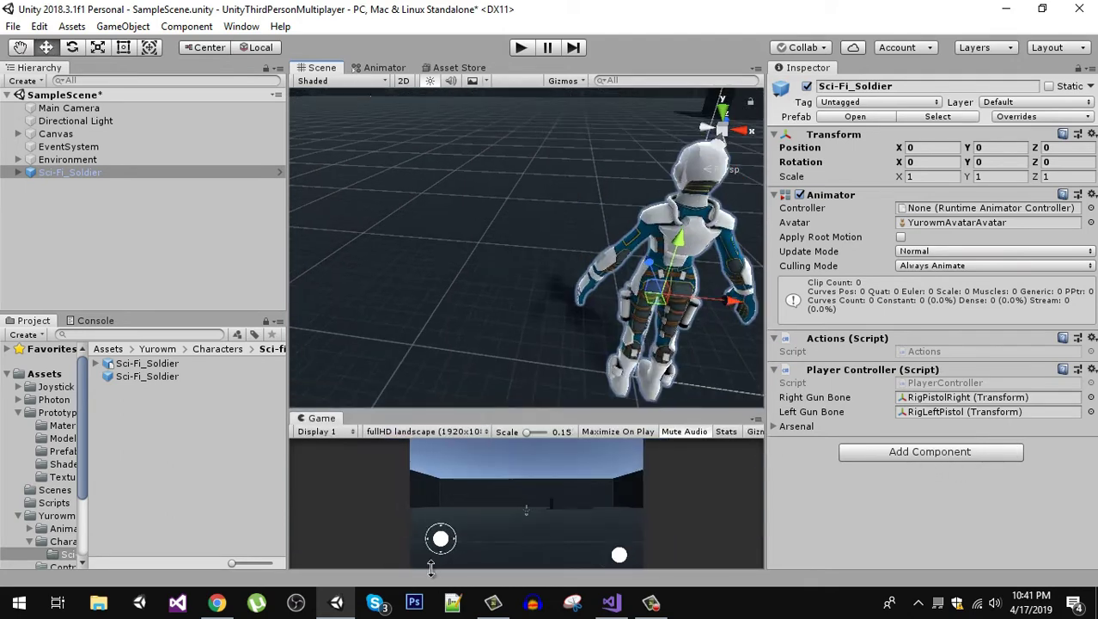
- Add a Capsule Collider to Sci-Fi_Soldier via the 'caps' component search
{"action": "left_click", "coordinate": [930, 452]}
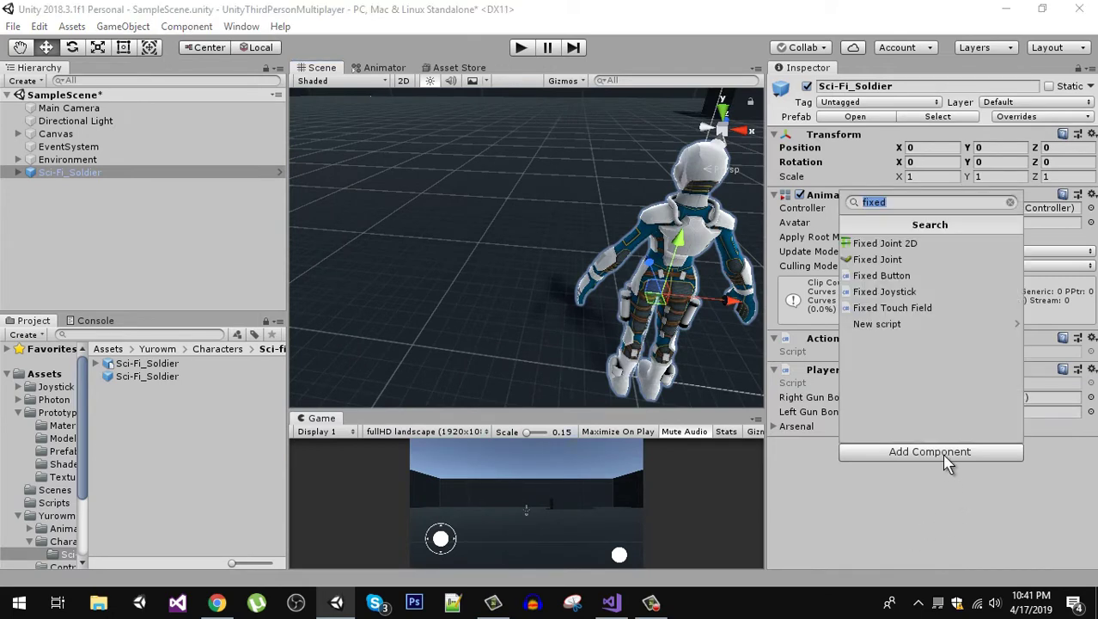
{"action": "type", "text": "caps"}
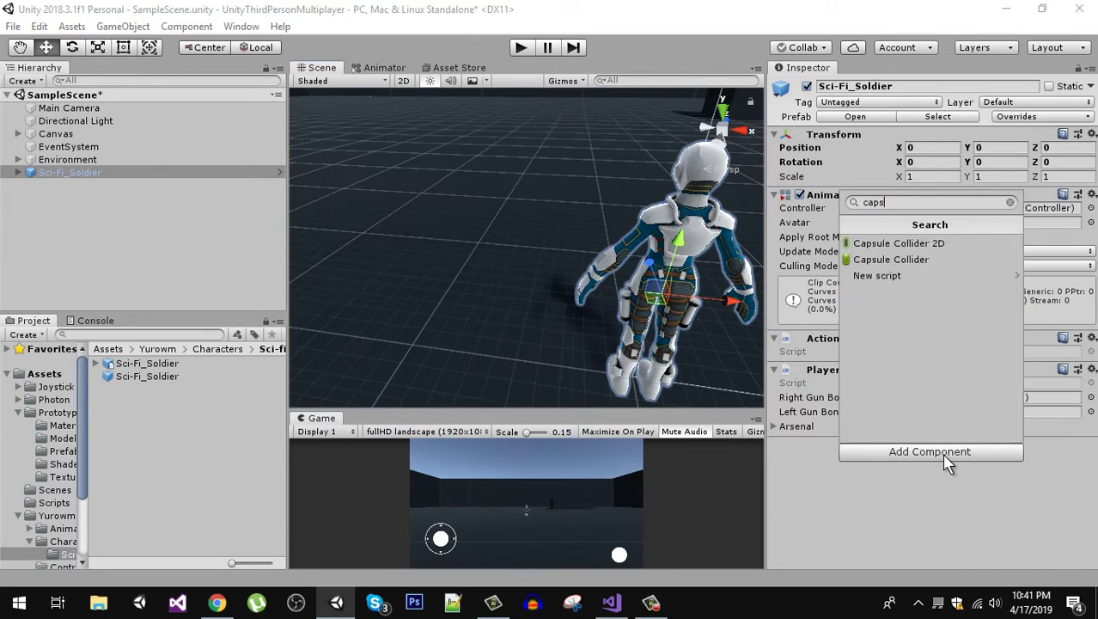
{"action": "key", "text": "Down"}
{"action": "key", "text": "Down"}
{"action": "key", "text": "Return"}
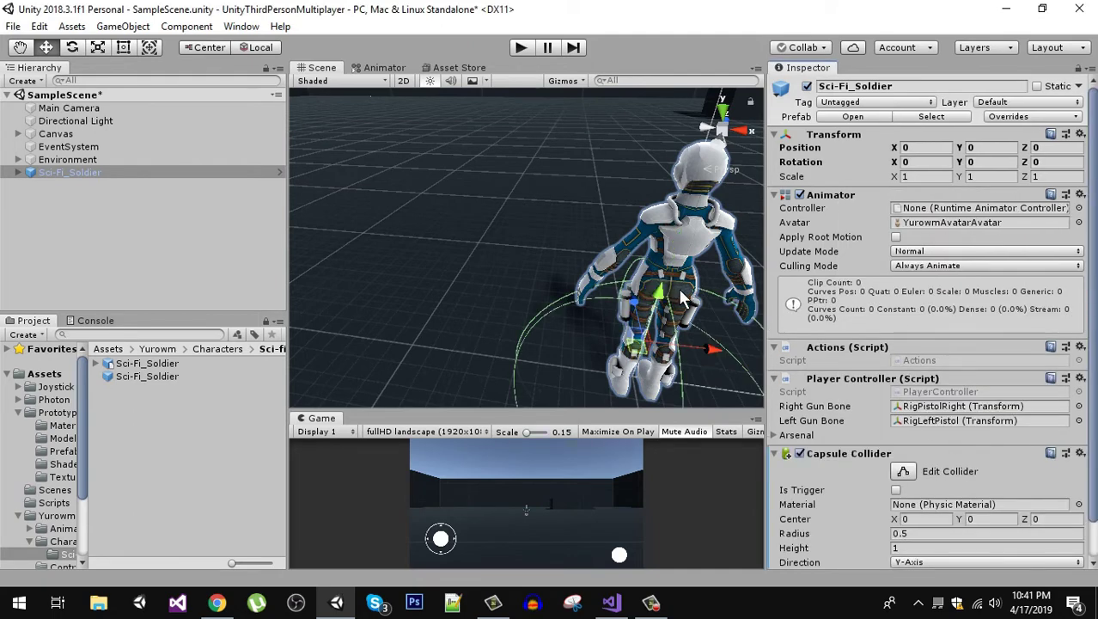
{"action": "key", "text": "f"}
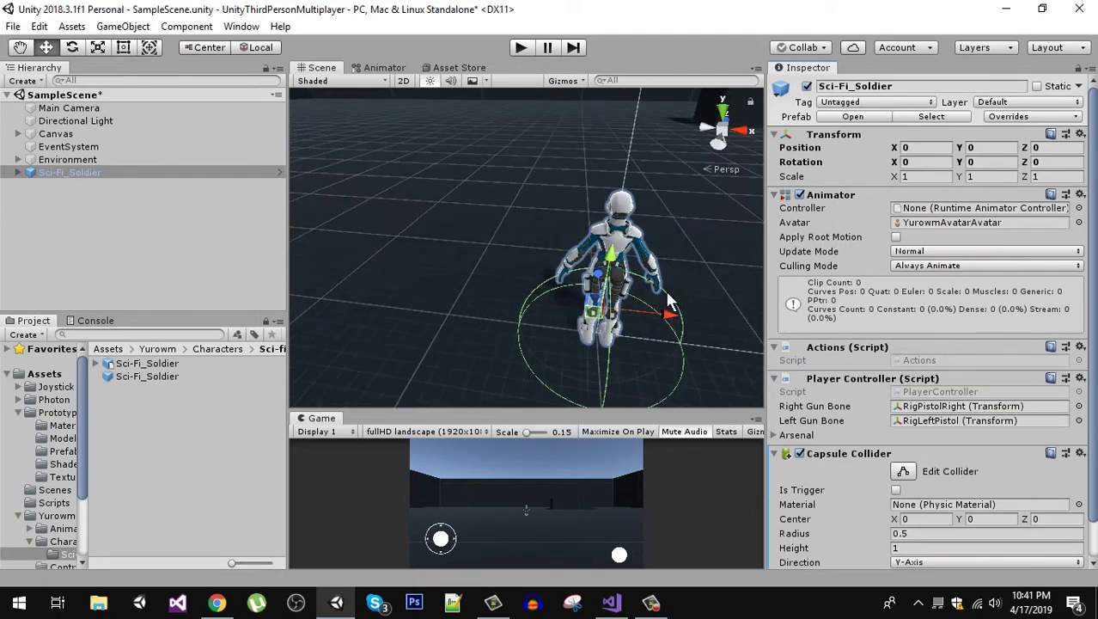
- Edit the capsule collider to wrap the body: radius 0.109, height 0.921, centre Y 0.459
{"action": "left_click", "coordinate": [903, 472]}
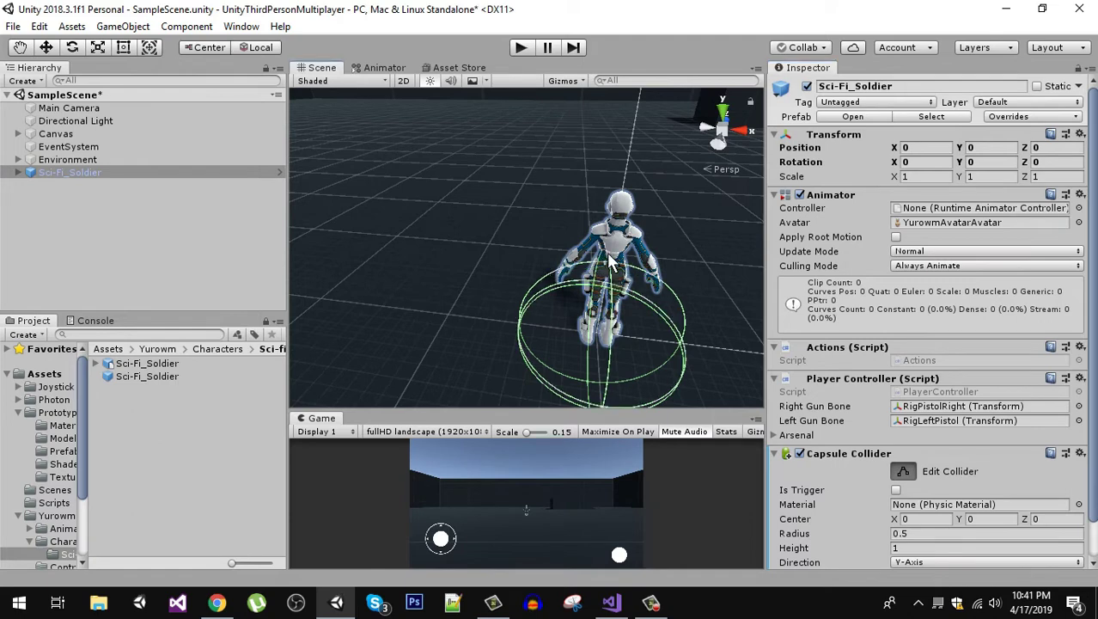
{"action": "left_click_drag", "start_coordinate": [608, 278], "coordinate": [513, 302]}
{"action": "left_click_drag", "start_coordinate": [584, 234], "coordinate": [520, 234]}
{"action": "left_click_drag", "start_coordinate": [430, 233], "coordinate": [519, 201]}
{"action": "scroll", "coordinate": [486, 237], "scroll_direction": "up", "scroll_amount": 3}
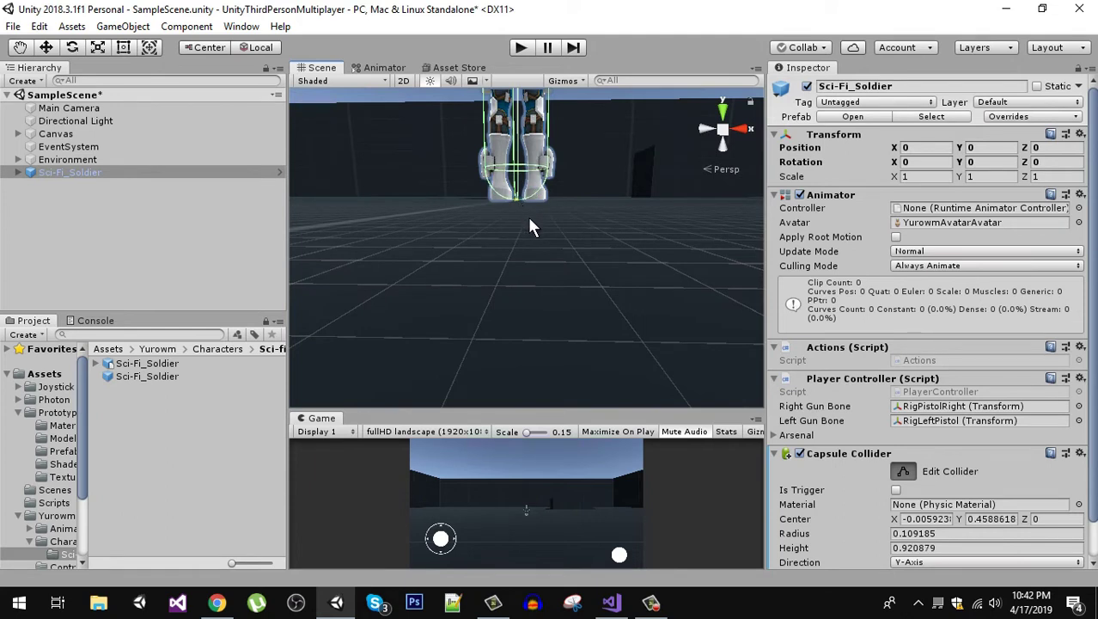
{"action": "scroll", "coordinate": [530, 224], "scroll_direction": "down", "scroll_amount": 3}
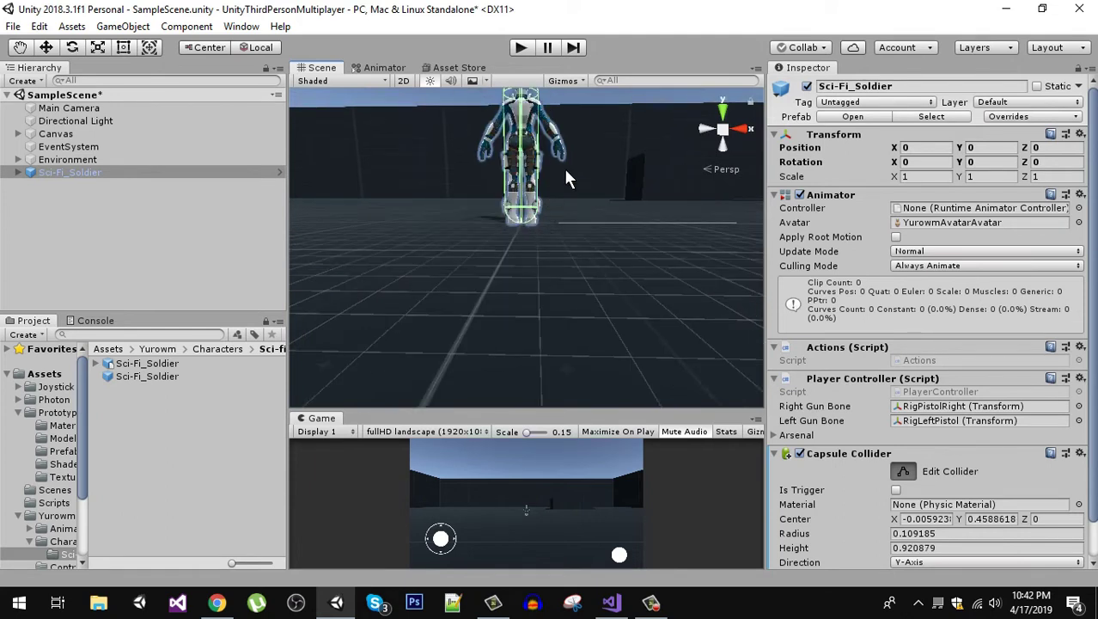
{"action": "scroll", "coordinate": [995, 383], "scroll_direction": "down", "scroll_amount": 2}
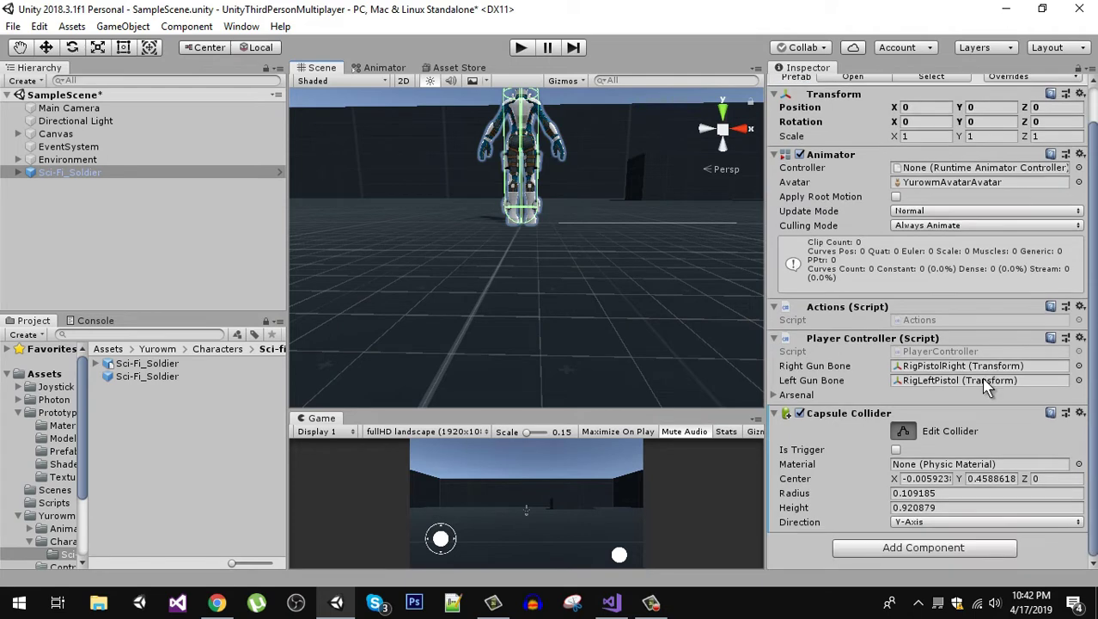
- Add a Rigidbody to the soldier and enter Play mode to test it
{"action": "left_click", "coordinate": [916, 552]}
{"action": "type", "text": "rigid"}
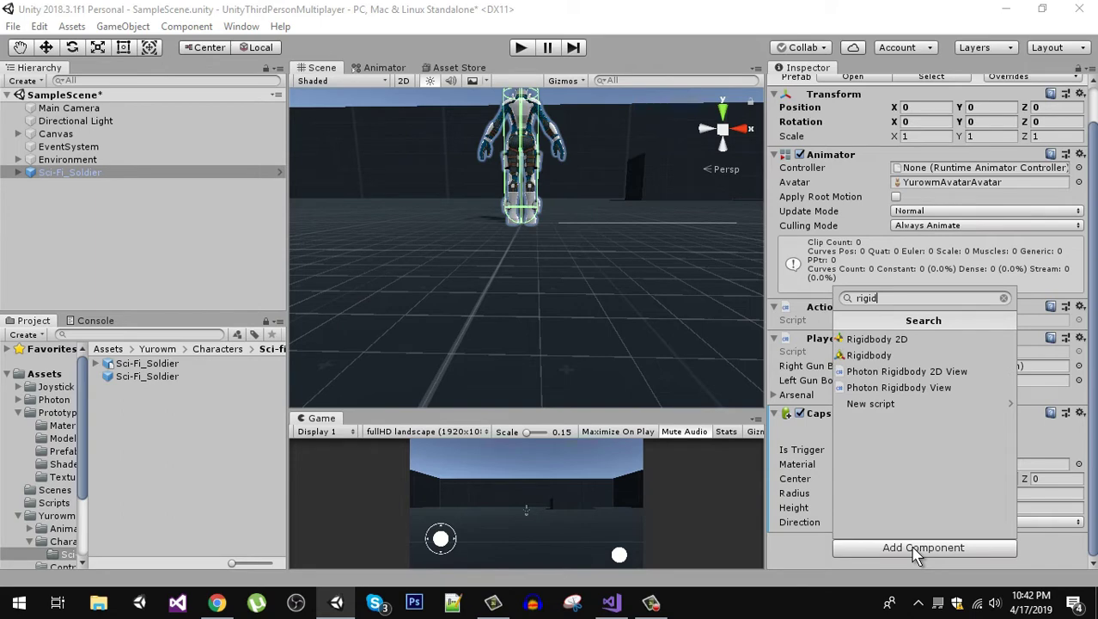
{"action": "key", "text": "Down"}
{"action": "key", "text": "Return"}
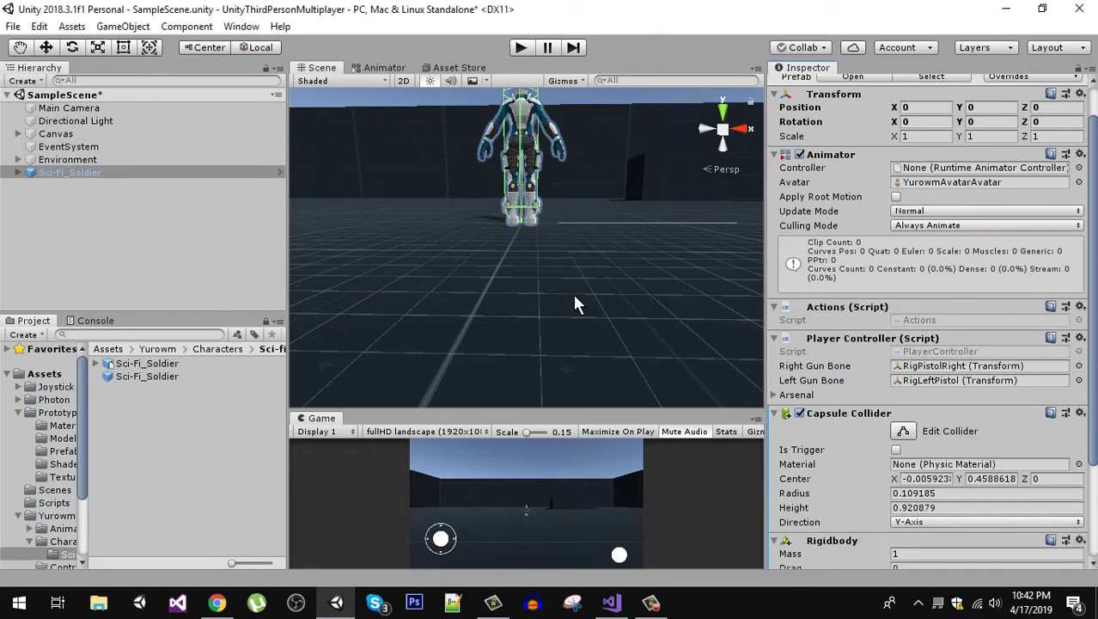
{"action": "scroll", "coordinate": [576, 303], "scroll_direction": "down", "scroll_amount": 3}
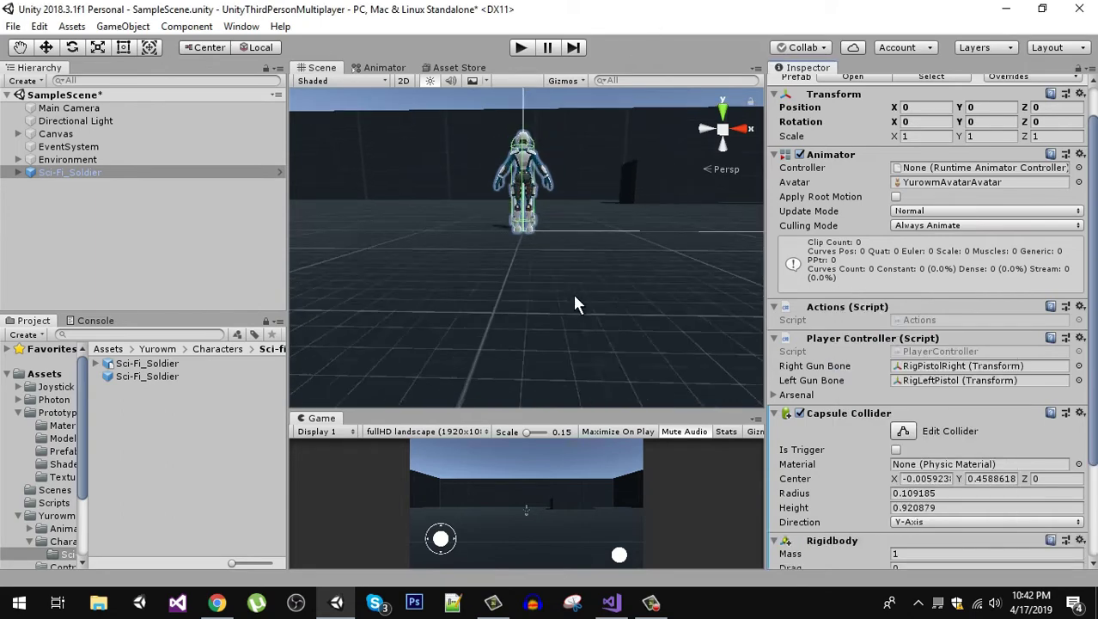
{"action": "left_click", "coordinate": [521, 48]}
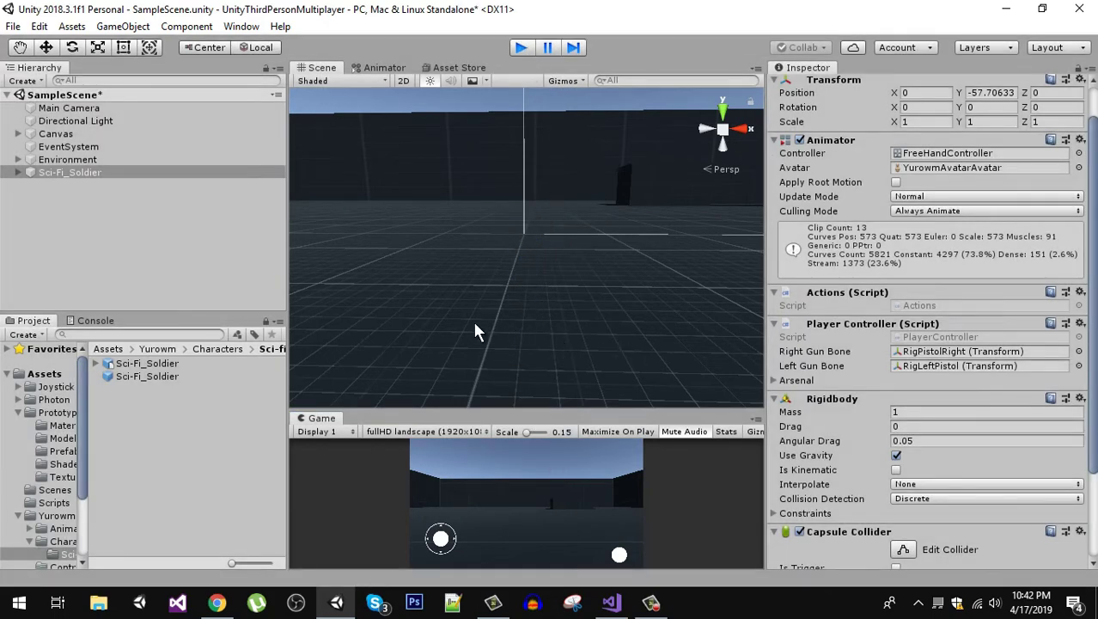
- Exit Play mode and add a Box Collider to FloorPrototype64x01x64 in Environment
{"action": "key", "text": "ctrl+p"}
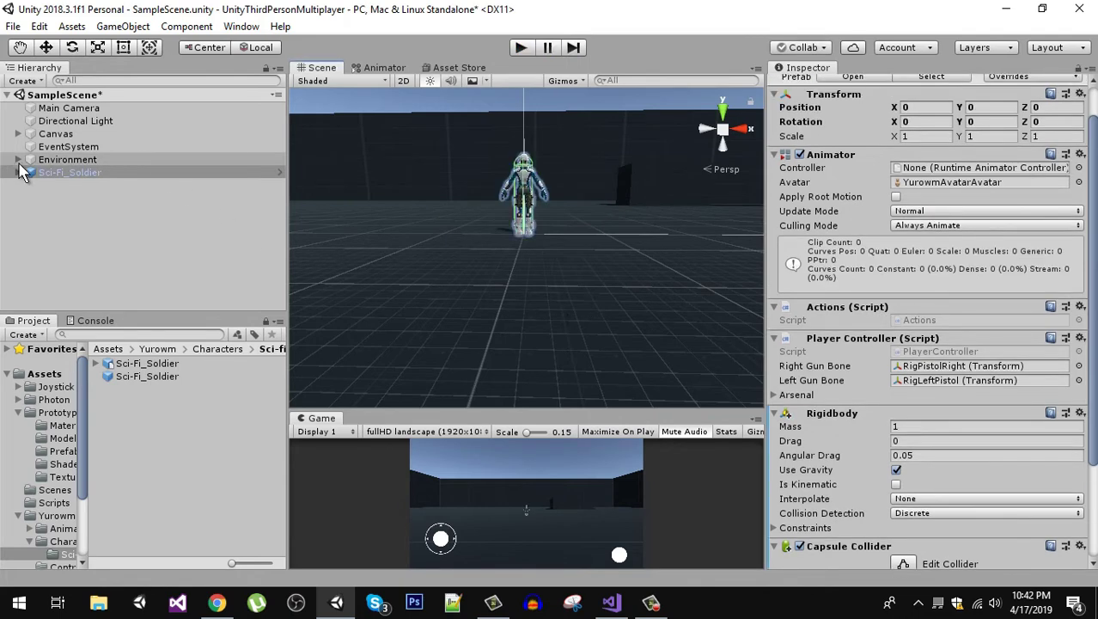
{"action": "left_click", "coordinate": [19, 159]}
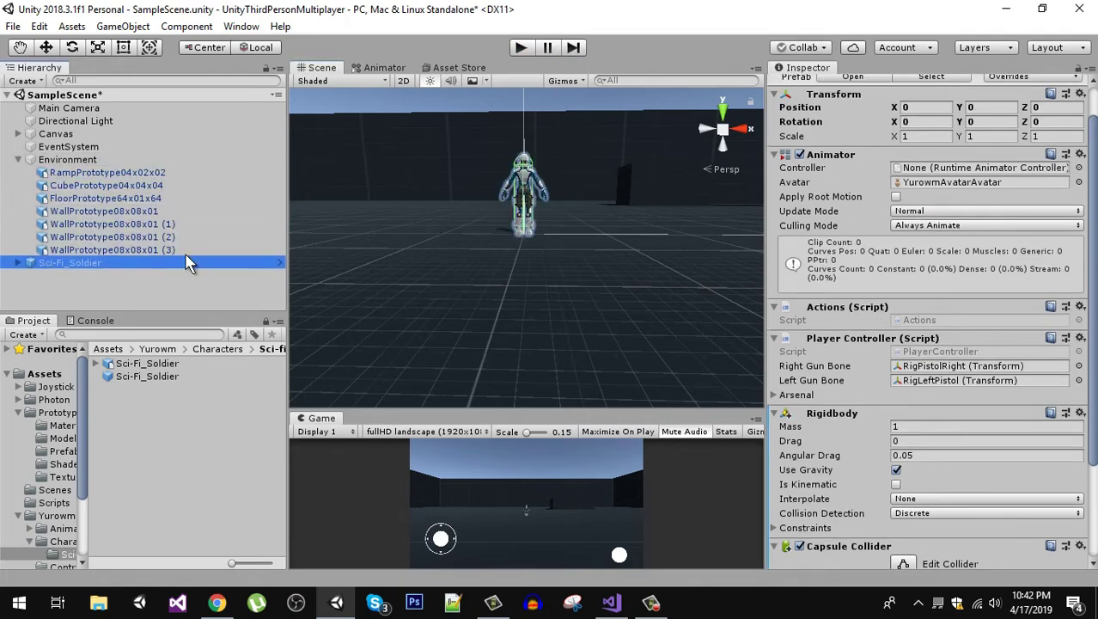
{"action": "left_click", "coordinate": [136, 199]}
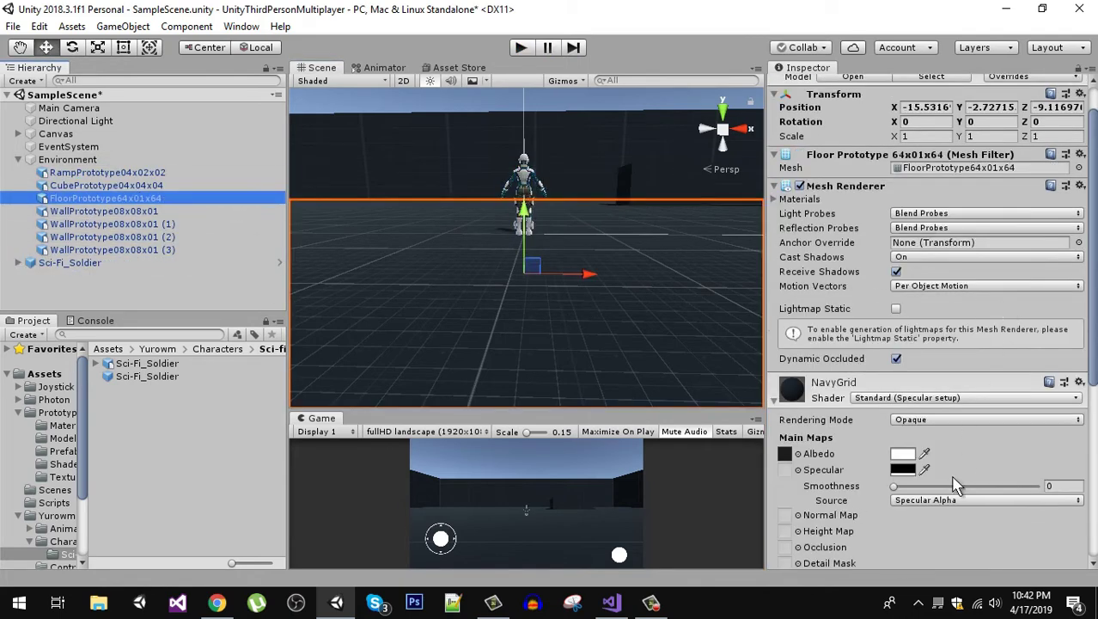
{"action": "scroll", "coordinate": [952, 478], "scroll_direction": "down", "scroll_amount": 4}
{"action": "scroll", "coordinate": [949, 516], "scroll_direction": "down", "scroll_amount": 3}
{"action": "left_click", "coordinate": [931, 550]}
{"action": "type", "text": "box"}
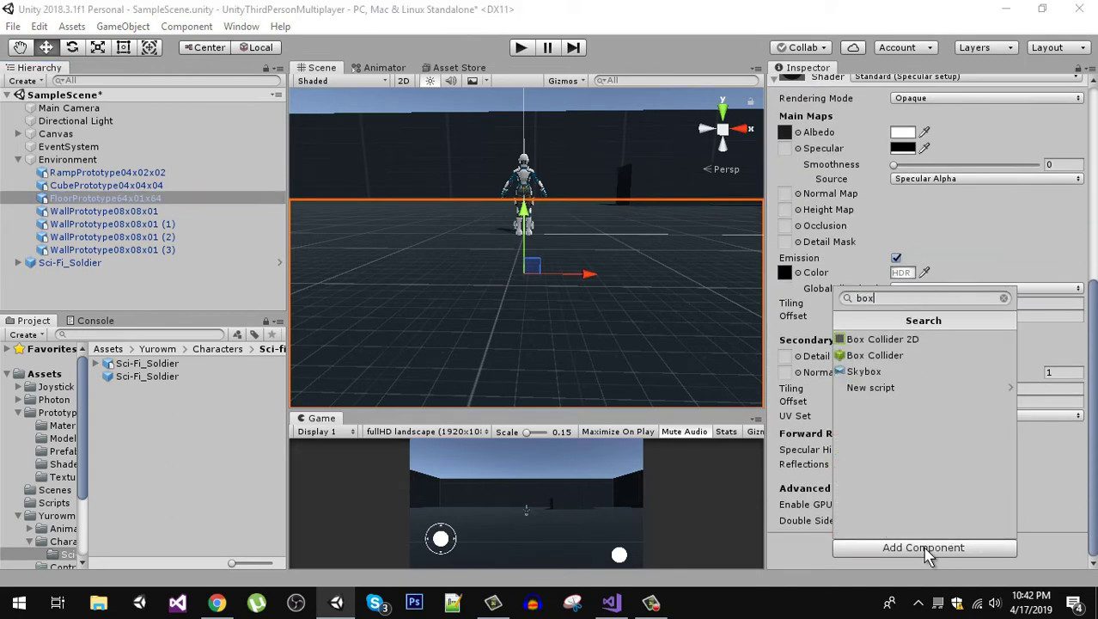
{"action": "key", "text": "Down"}
{"action": "key", "text": "Down"}
{"action": "key", "text": "Return"}
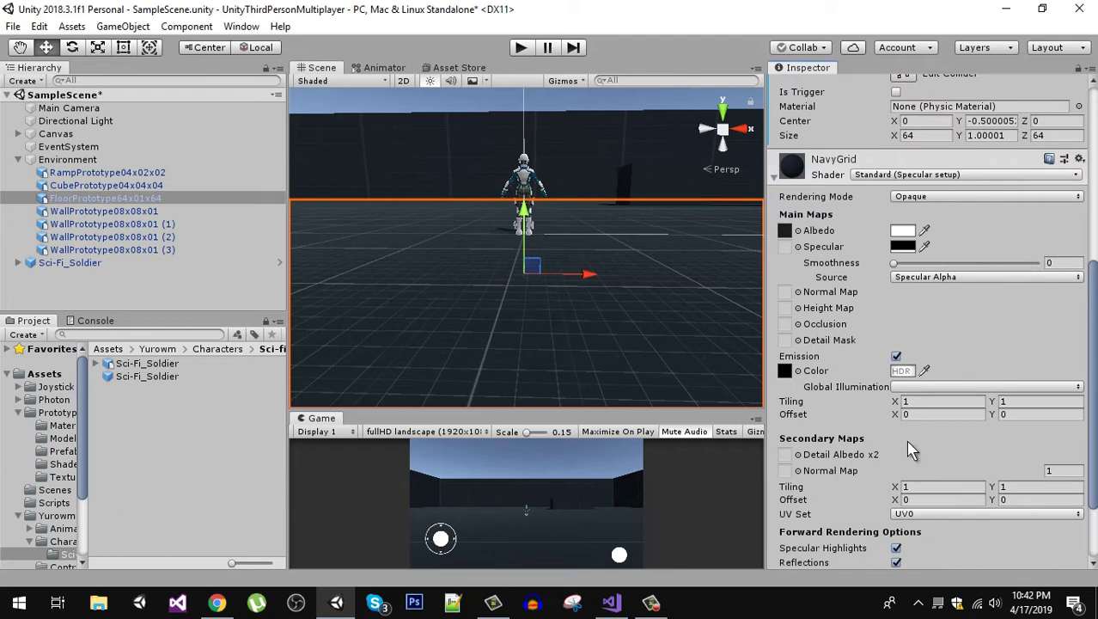
- Add Box Colliders to the ramp, cube and all four WallPrototype08x08x01 walls together
{"action": "left_click", "coordinate": [120, 174]}
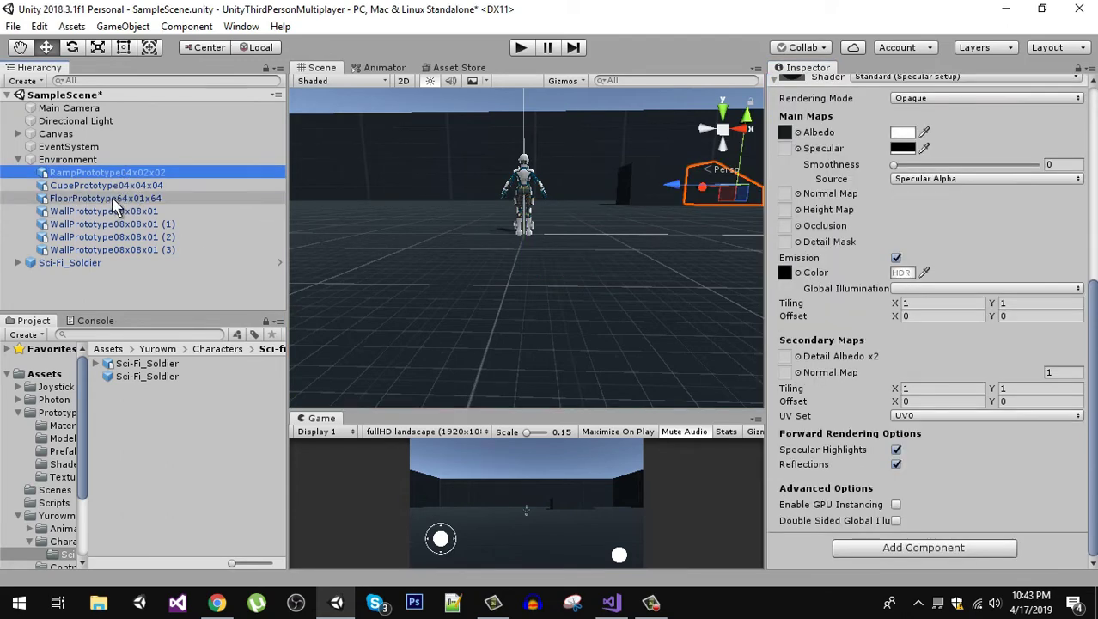
{"action": "left_click", "coordinate": [120, 186], "text": "ctrl"}
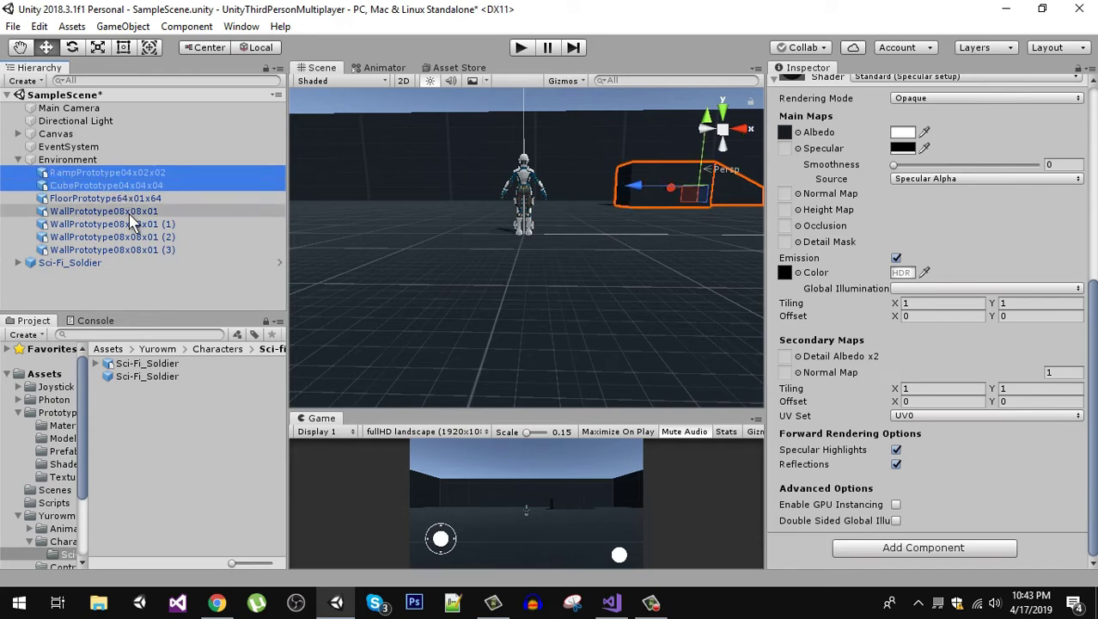
{"action": "left_click", "coordinate": [133, 224], "text": "shift"}
{"action": "left_click", "coordinate": [133, 236], "text": "shift"}
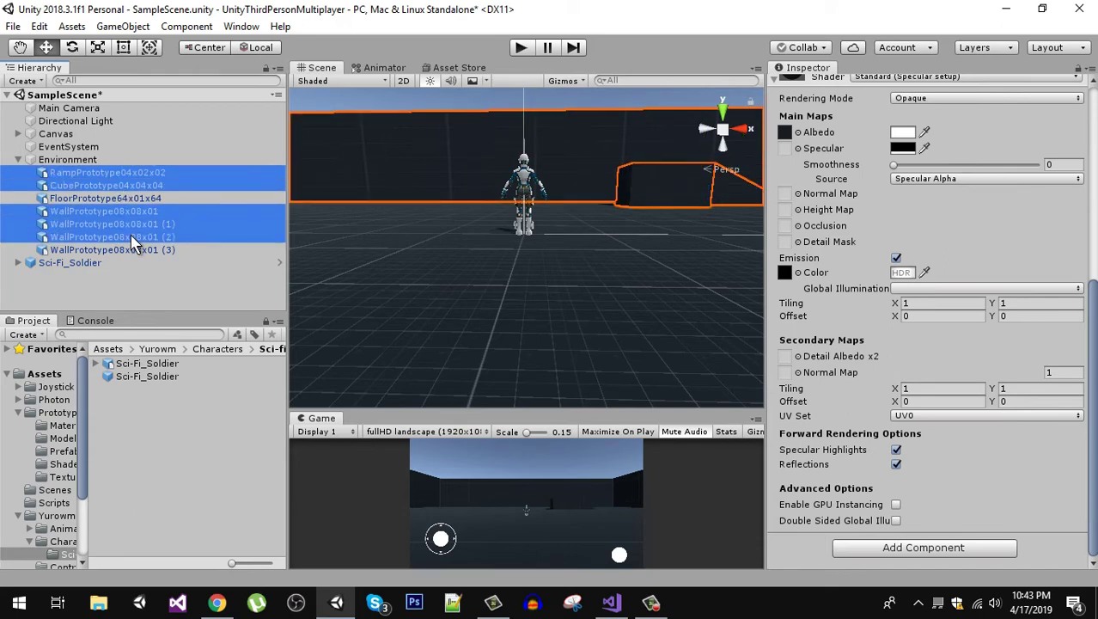
{"action": "left_click", "coordinate": [133, 250], "text": "shift"}
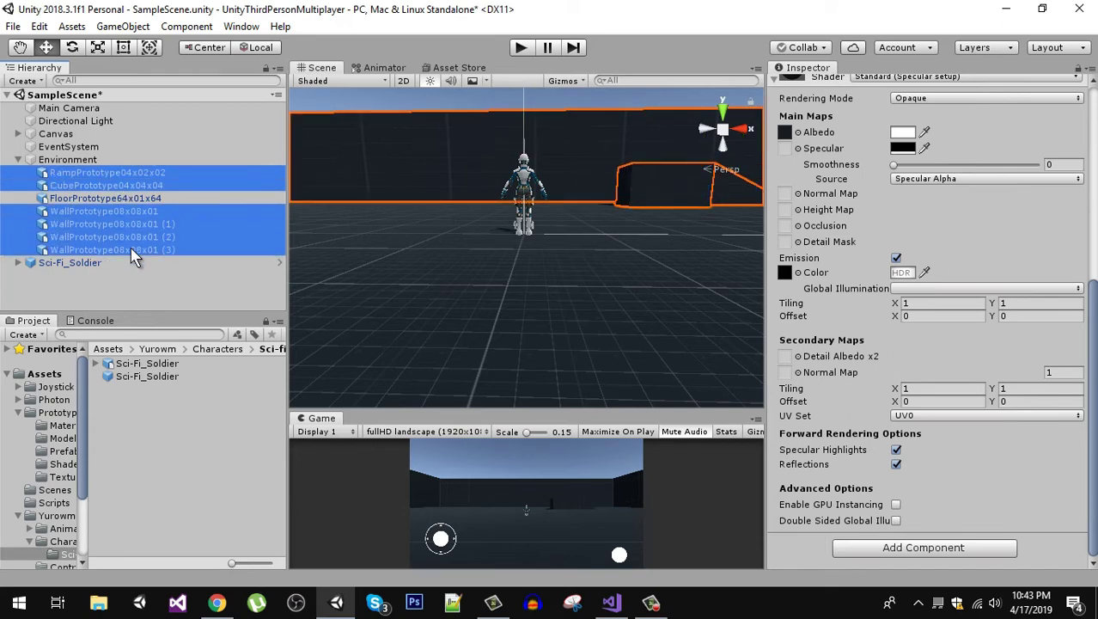
{"action": "left_click", "coordinate": [914, 550]}
{"action": "key", "text": "Down"}
{"action": "key", "text": "Down"}
{"action": "key", "text": "Return"}
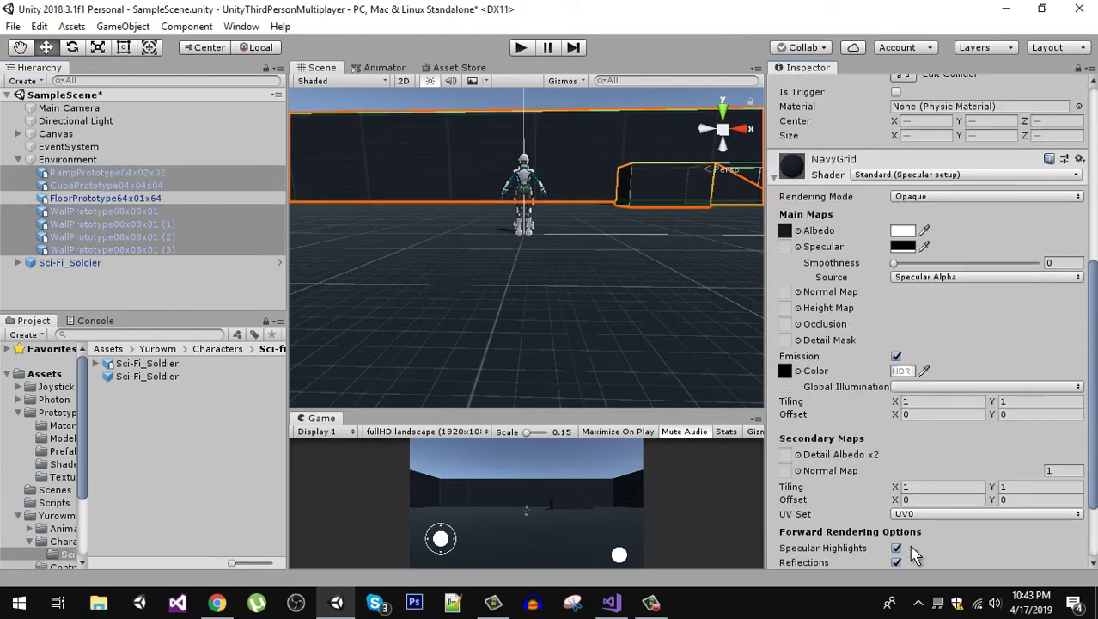
- Play the scene to confirm the soldier stands on the floor, then inspect the Canvas
{"action": "left_click", "coordinate": [574, 303]}
{"action": "left_click", "coordinate": [520, 47]}
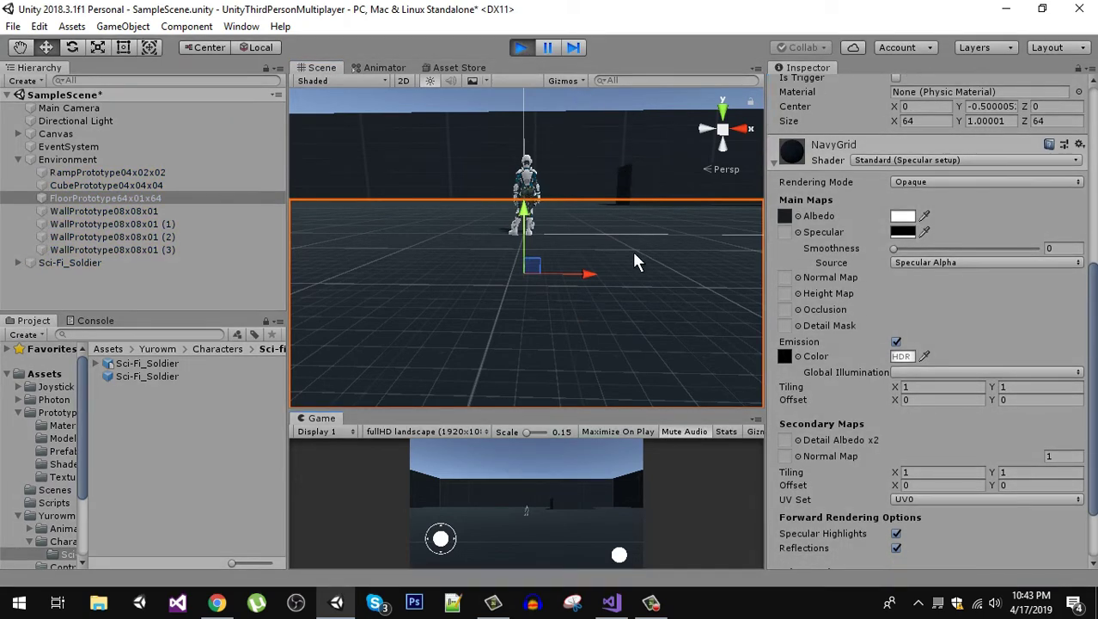
{"action": "left_click", "coordinate": [620, 112]}
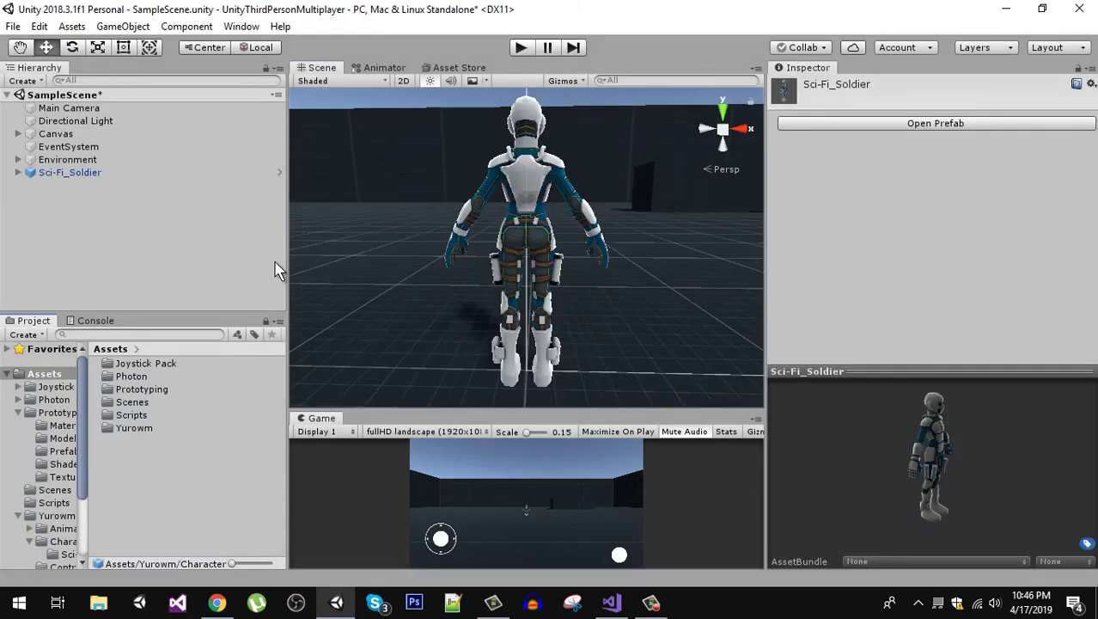
- Create a new folder named Resources in Assets
{"action": "right_click", "coordinate": [139, 485]}
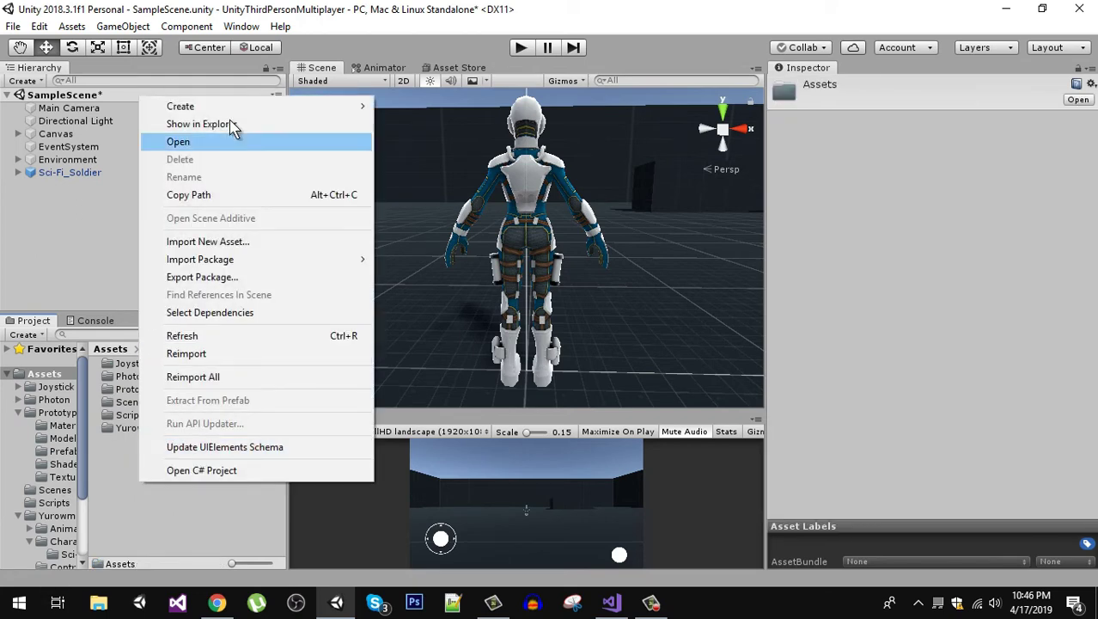
{"action": "mouse_move", "coordinate": [271, 106]}
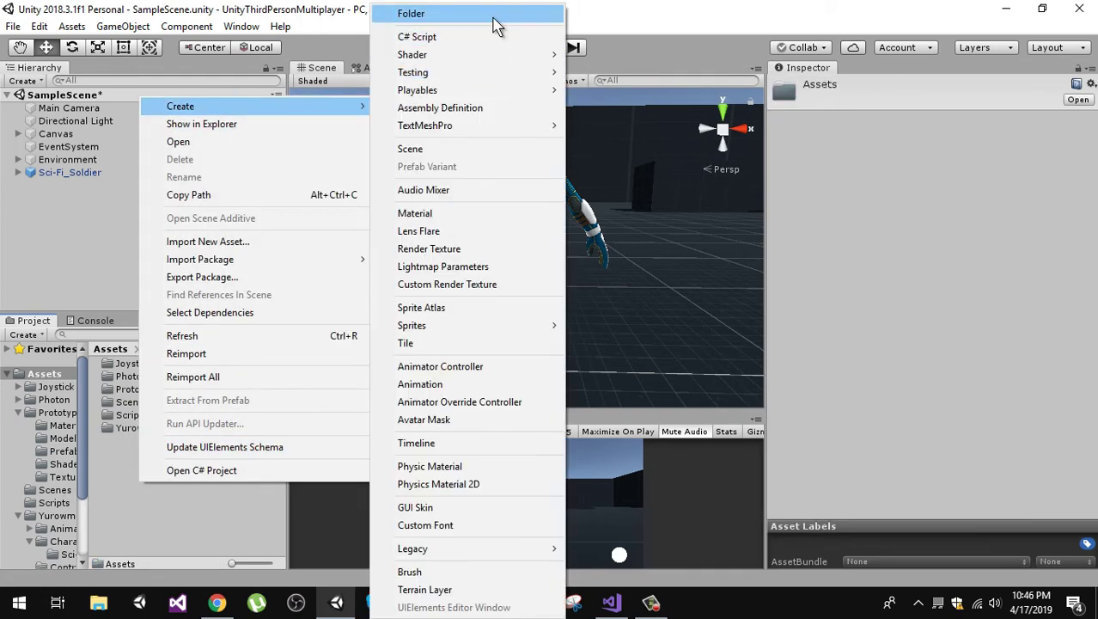
{"action": "left_click", "coordinate": [493, 17]}
{"action": "type", "text": "Resources"}
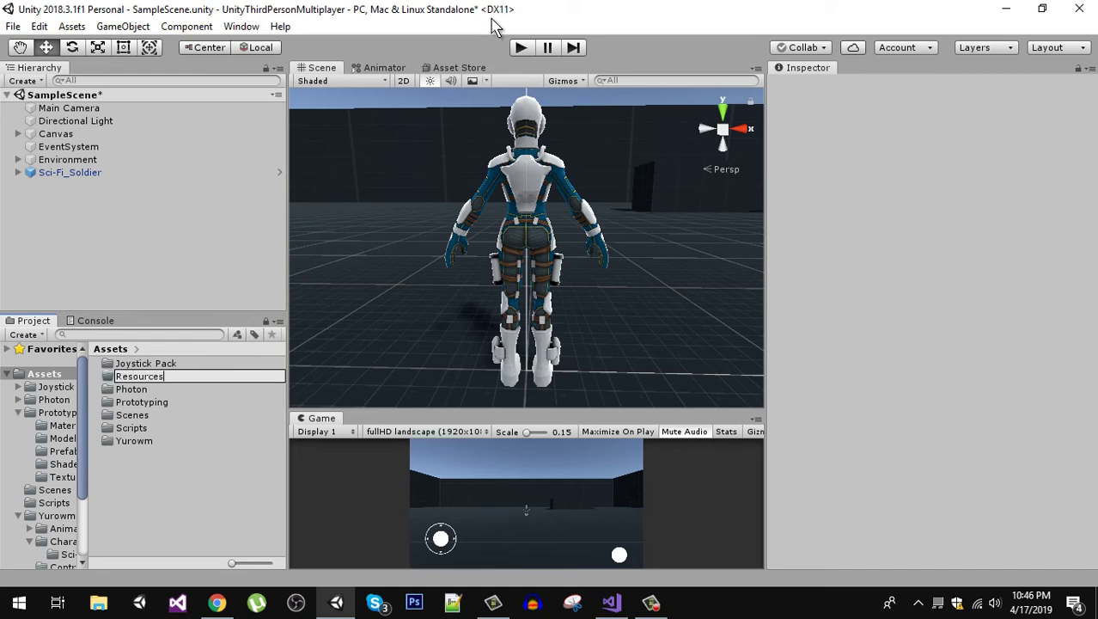
{"action": "key", "text": "Return"}
- Rename Sci-Fi_Soldier to Player in the Inspector
{"action": "left_click", "coordinate": [97, 174]}
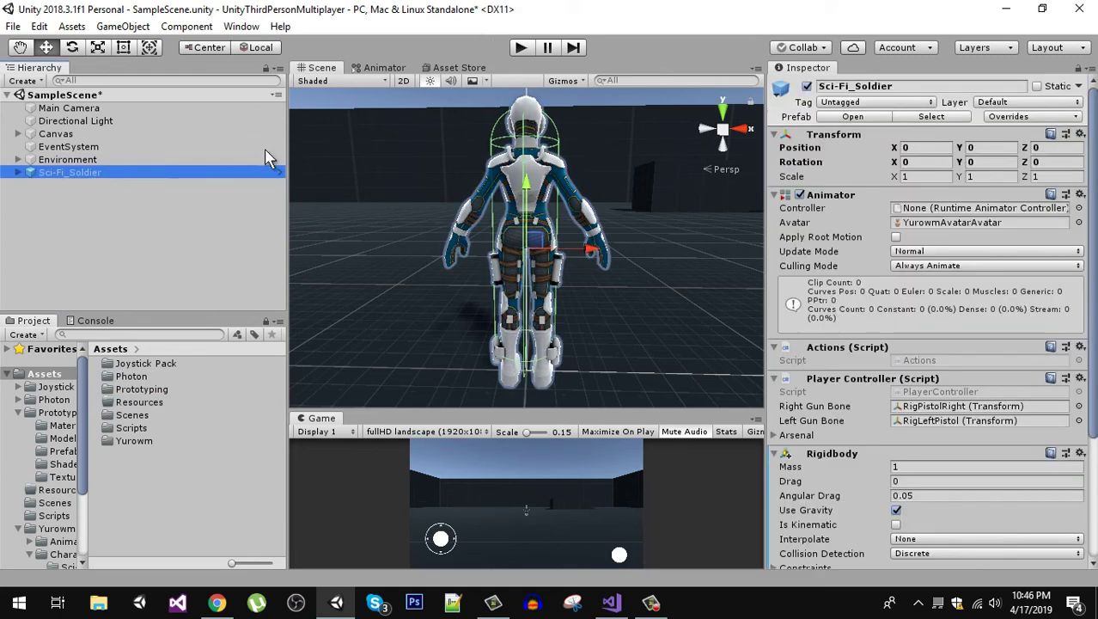
{"action": "left_click", "coordinate": [946, 86]}
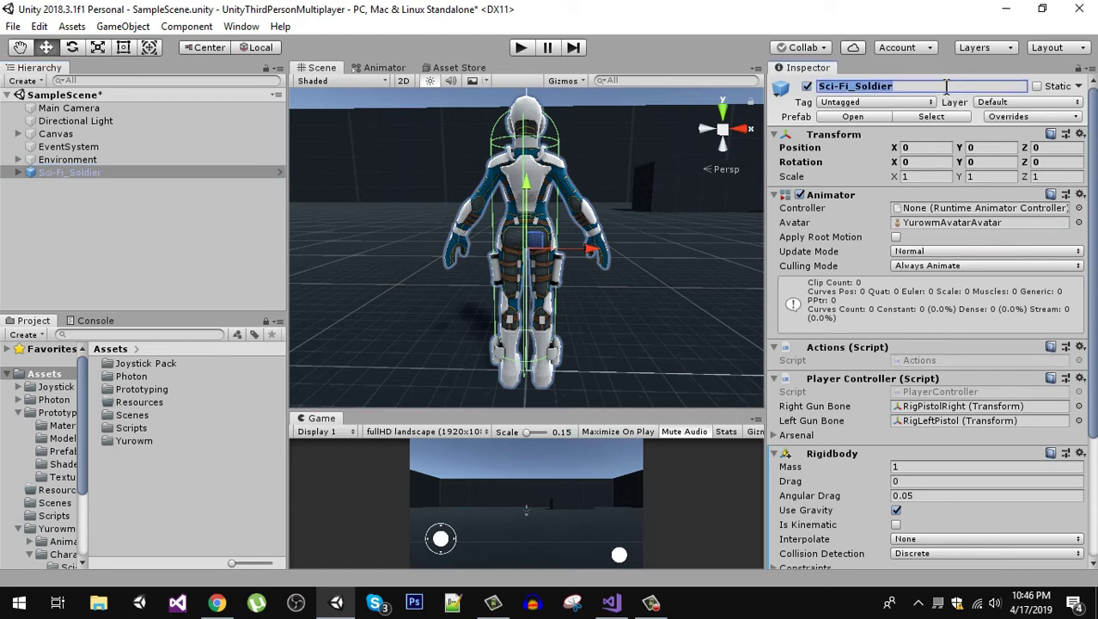
{"action": "type", "text": "Pl"}
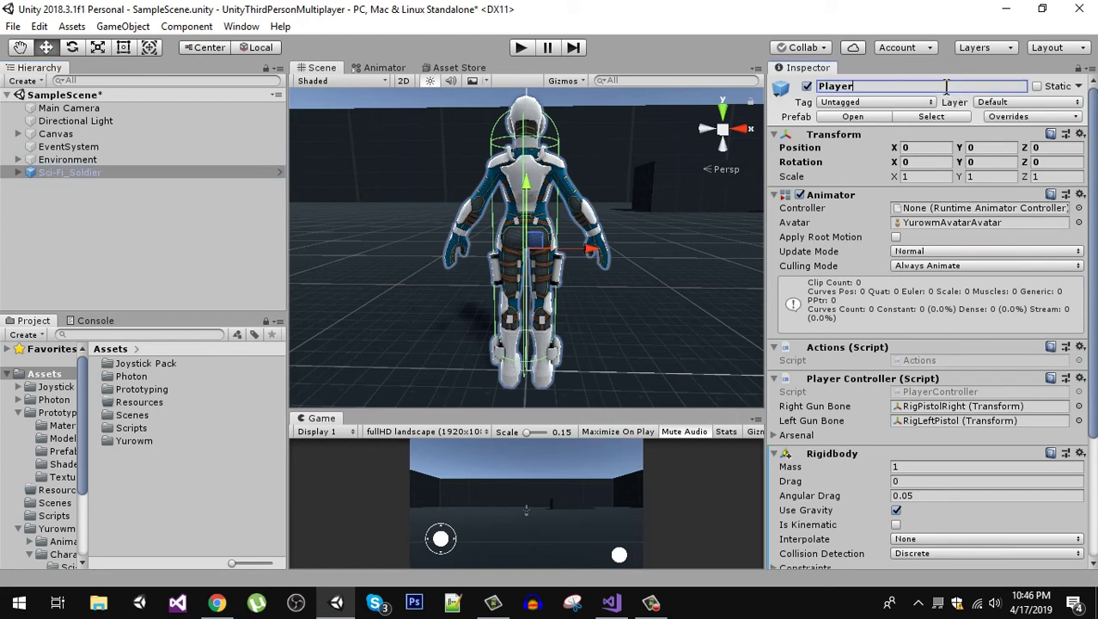
{"action": "type", "text": "ayer"}
{"action": "key", "text": "Return"}
- Save Player as an Original Prefab in Assets/Resources and check it there
{"action": "left_click_drag", "start_coordinate": [52, 174], "coordinate": [140, 406]}
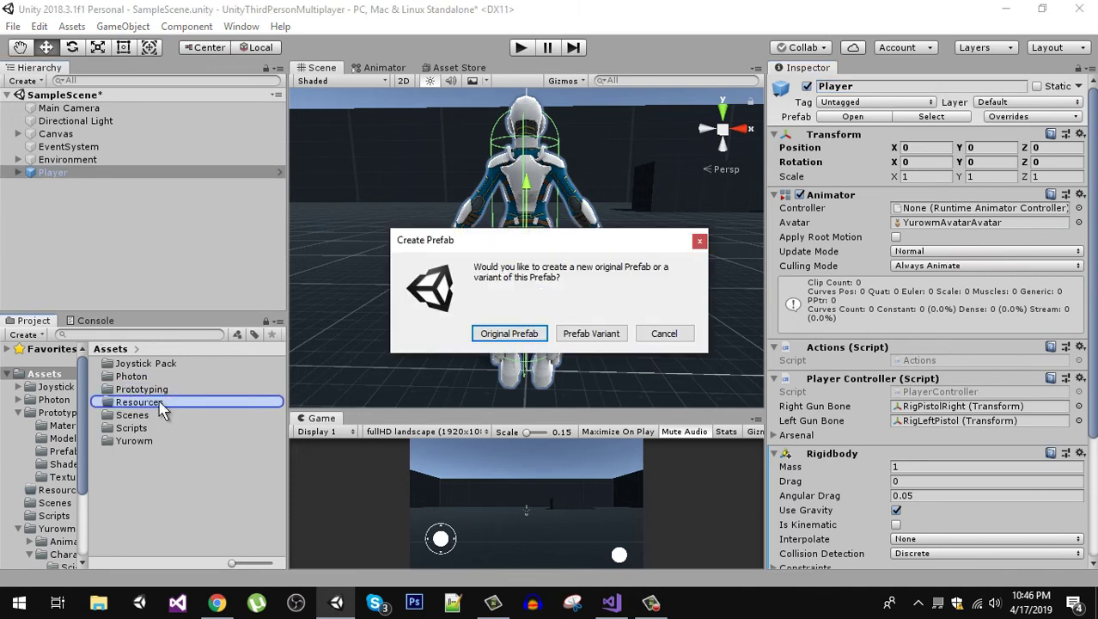
{"action": "left_click", "coordinate": [510, 334]}
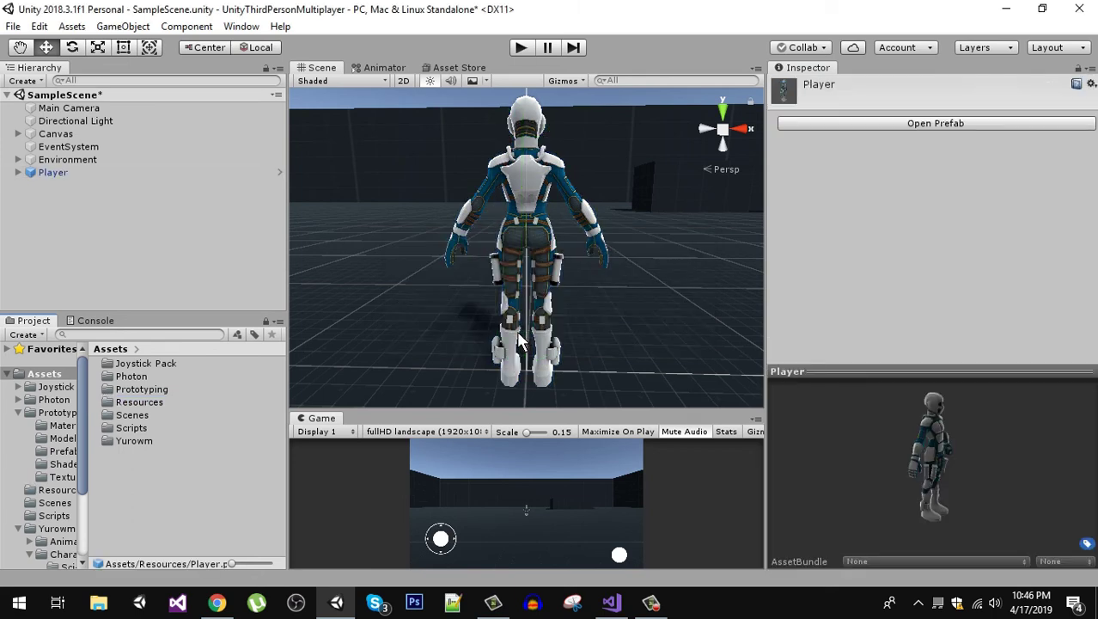
{"action": "double_click", "coordinate": [155, 403]}
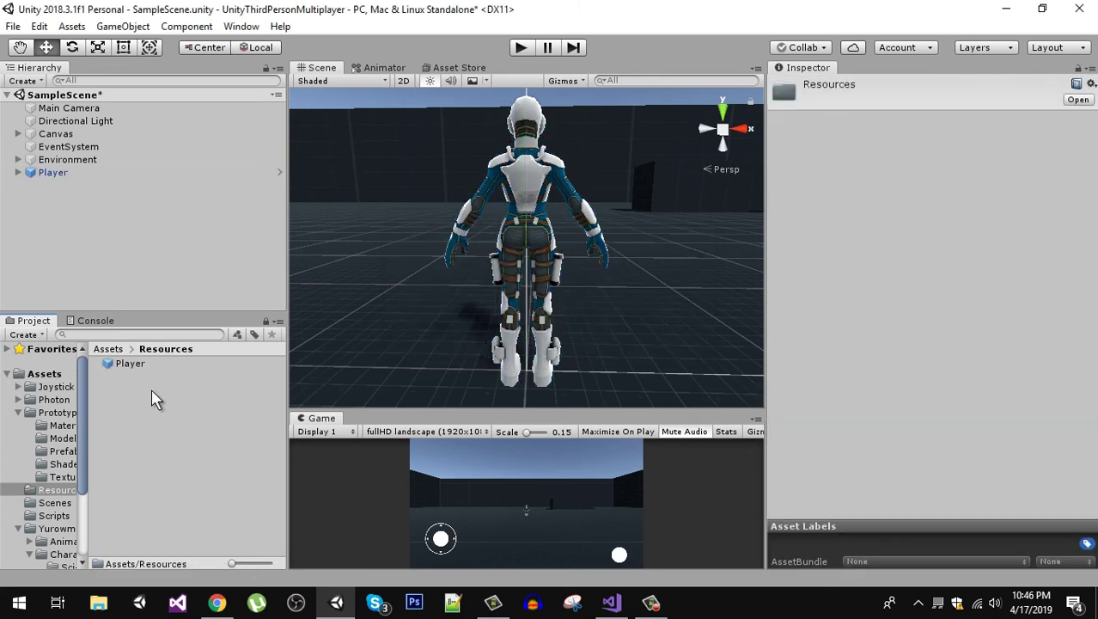
{"action": "left_click", "coordinate": [137, 365]}
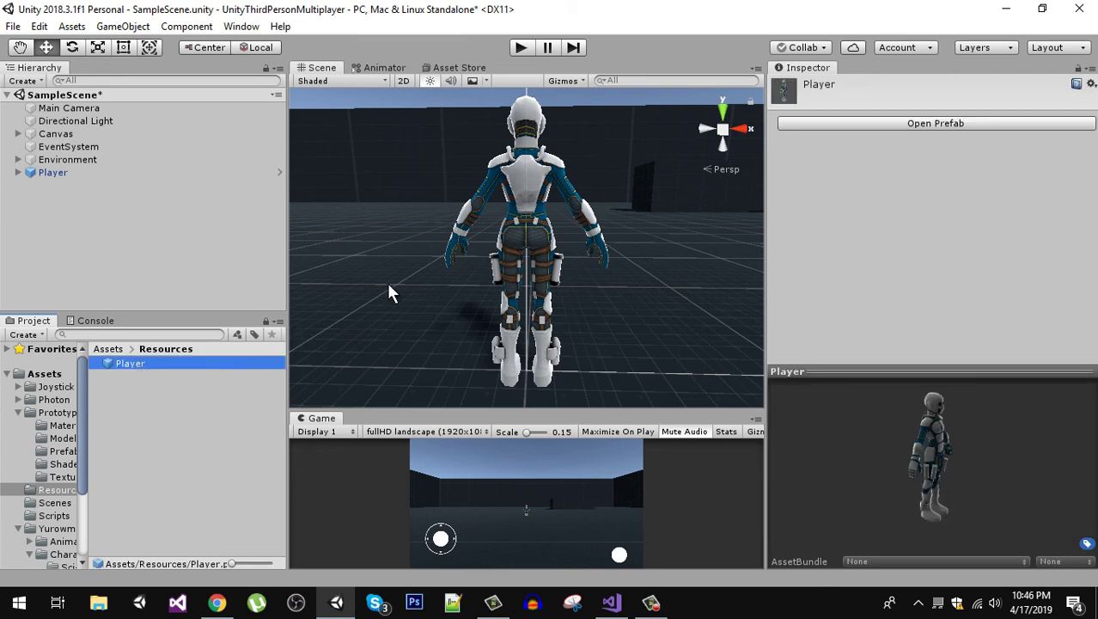